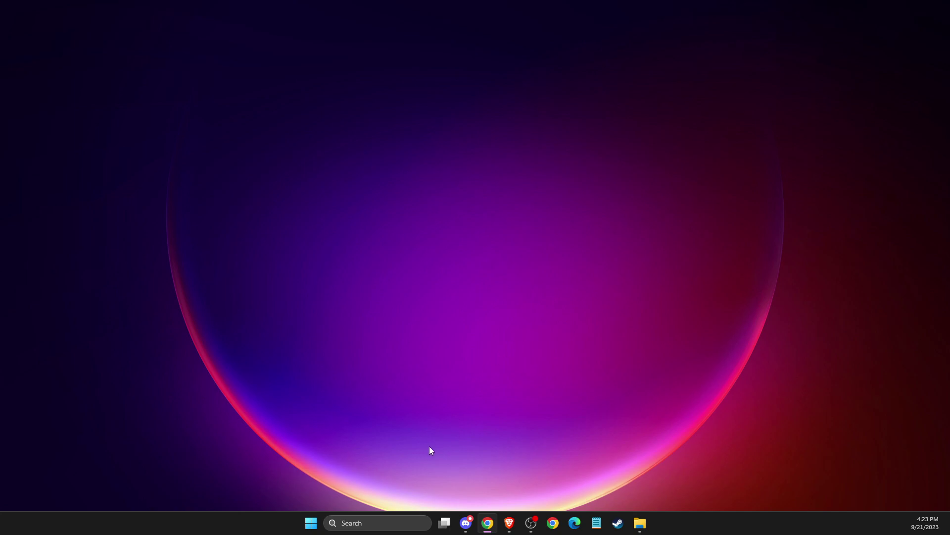
Step: Run a Windows Update check from Settings, then close Settings
left_click(380, 517)
type("S")
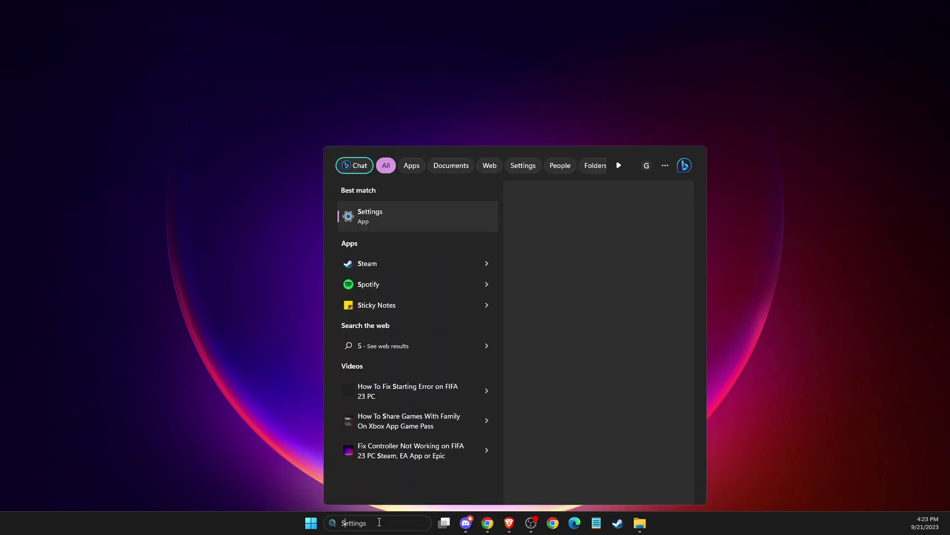
type("ETT")
left_click(392, 228)
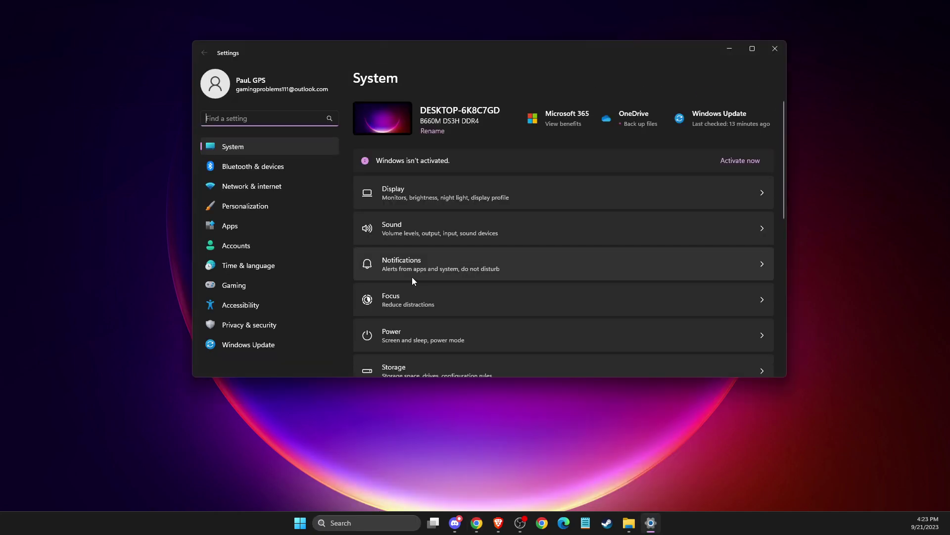
left_click(235, 346)
left_click(734, 123)
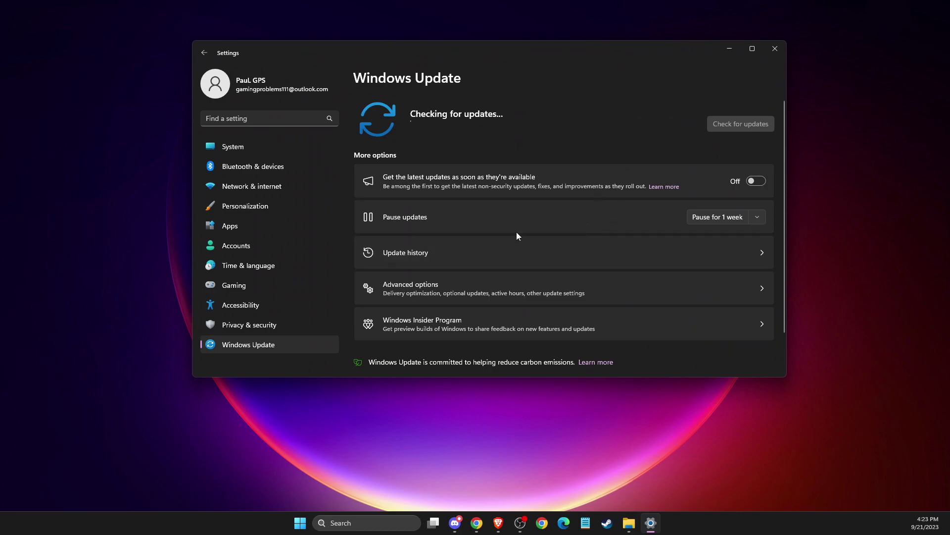
left_click(776, 48)
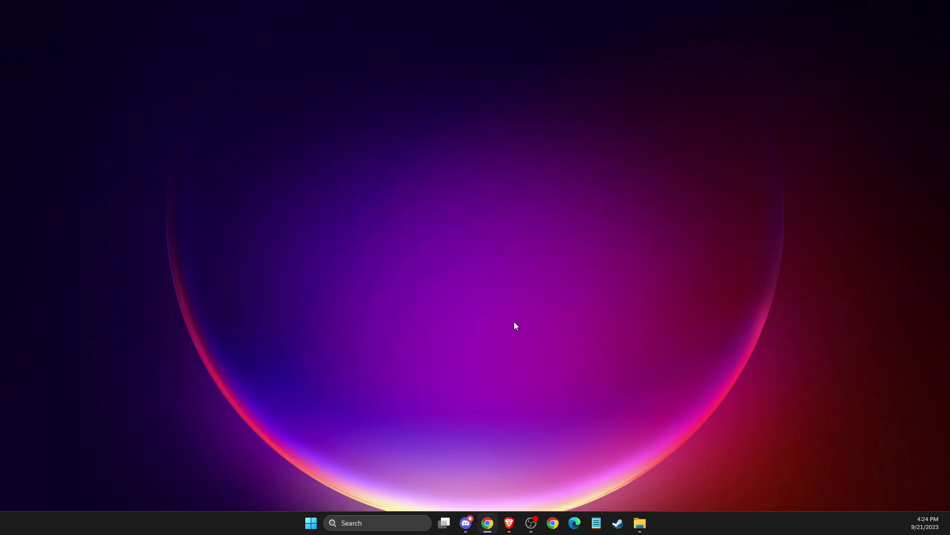
Step: Check GeForce Experience for driver updates, finding NVIDIA Studio Driver 537.42, then close it
left_click(403, 520)
type("GEForce Experience")
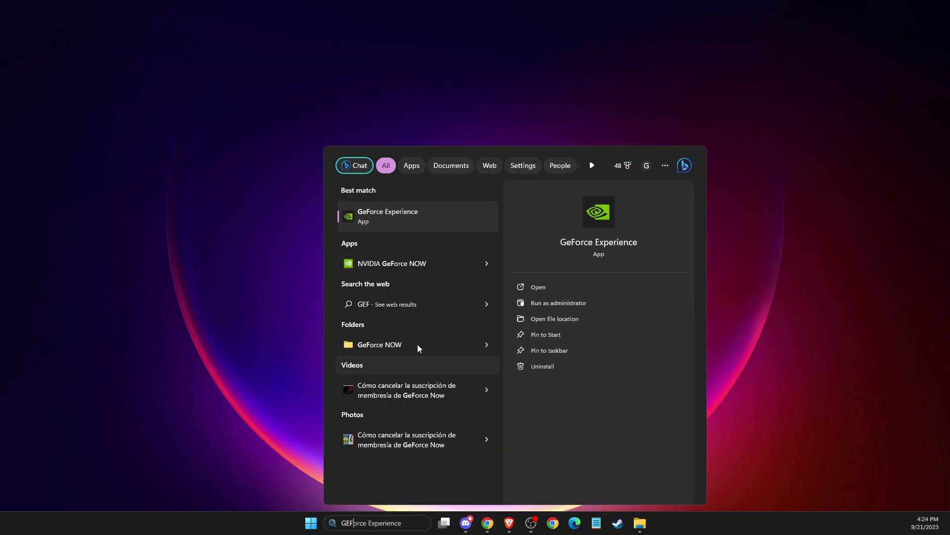
left_click(387, 212)
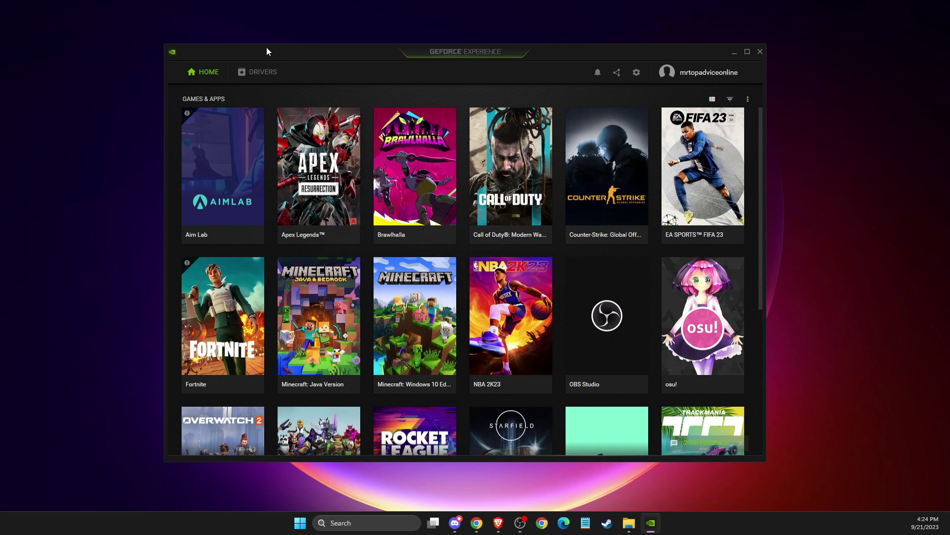
left_click(244, 75)
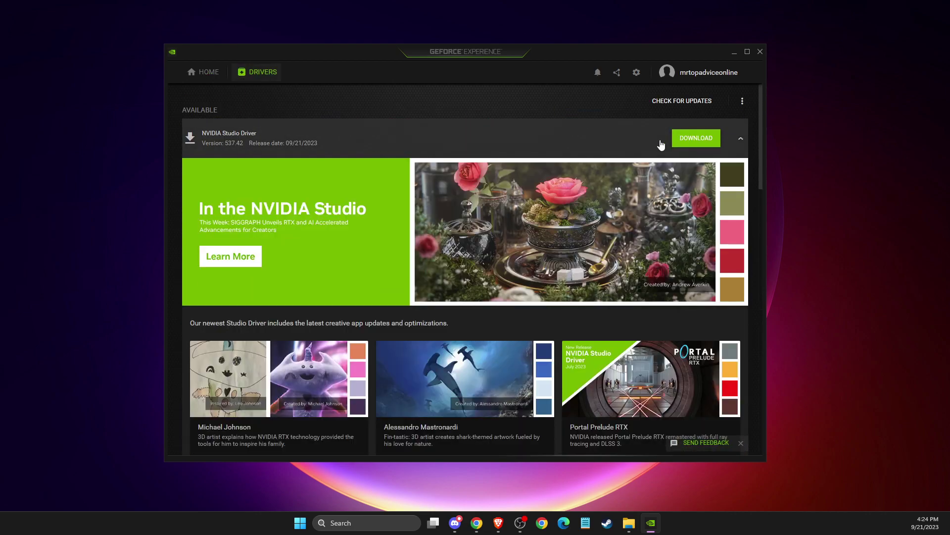
left_click(695, 108)
left_click(761, 53)
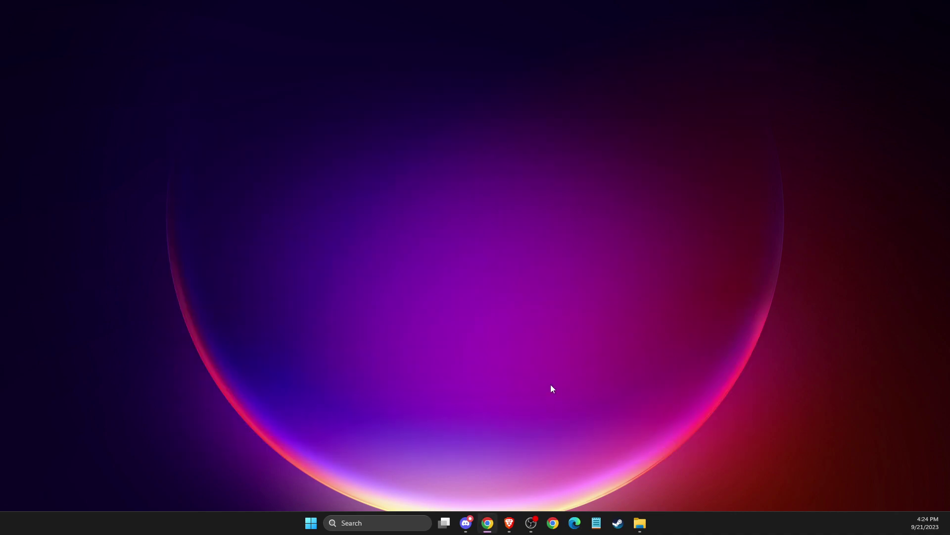
Step: Open the Gaming section of Windows Settings
left_click(346, 530)
type("settings")
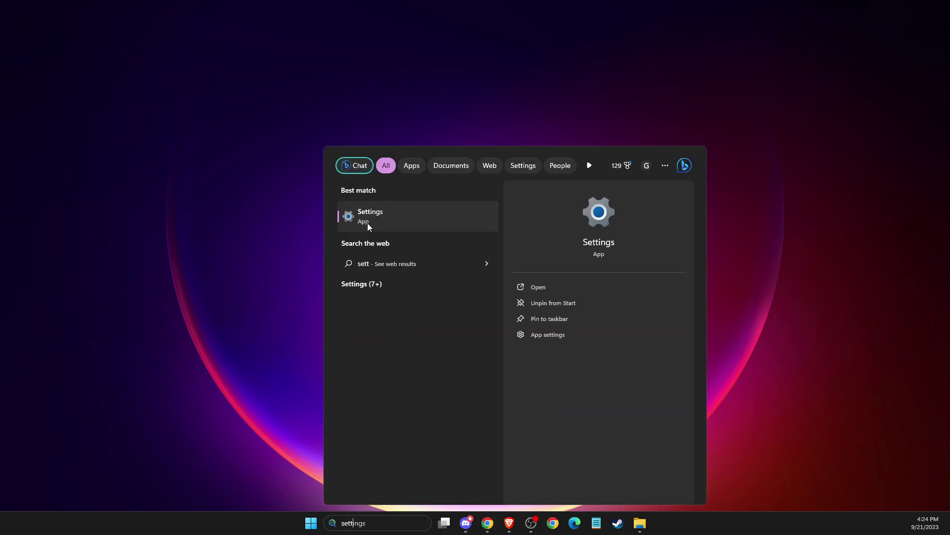
left_click(367, 224)
left_click(269, 286)
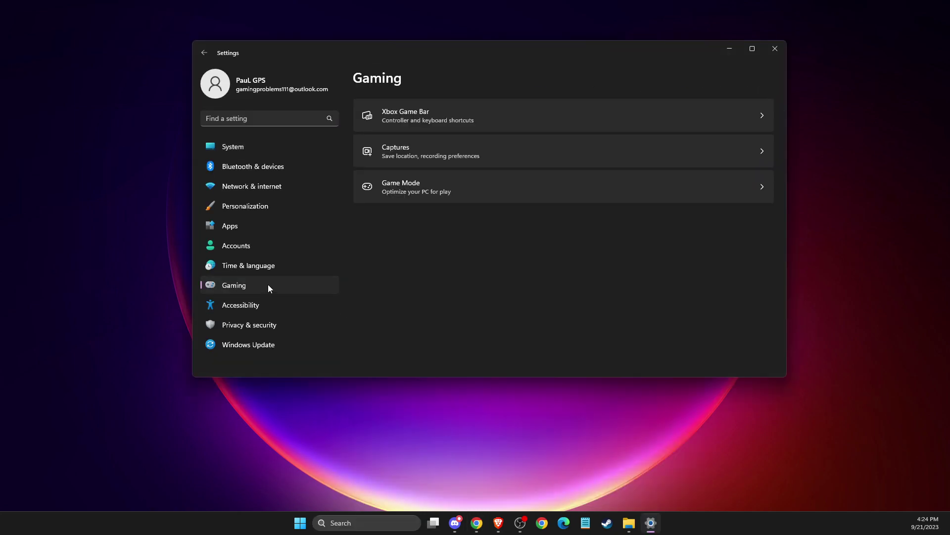
Step: Review the Xbox Game Bar, Captures and Game Mode pages, then close Settings
left_click(445, 110)
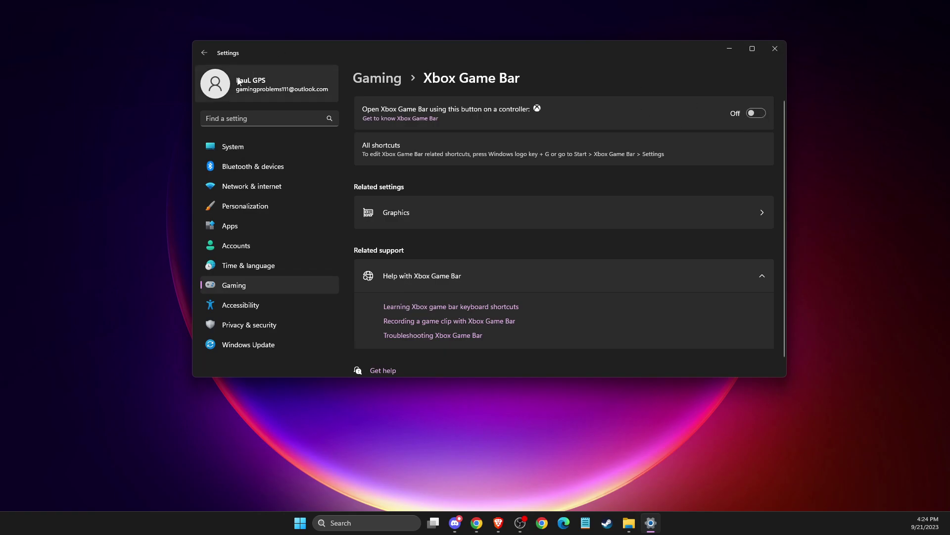
left_click(204, 54)
left_click(652, 163)
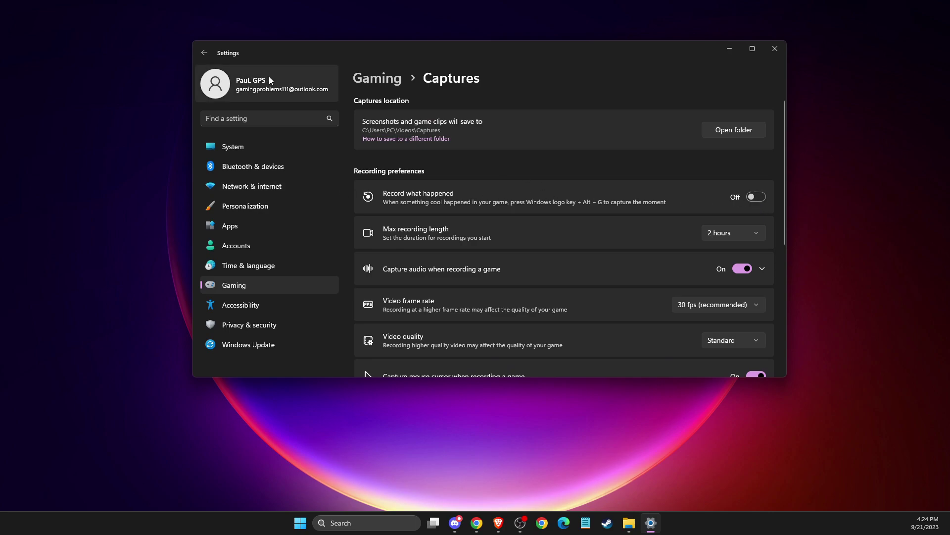
left_click(203, 53)
left_click(425, 188)
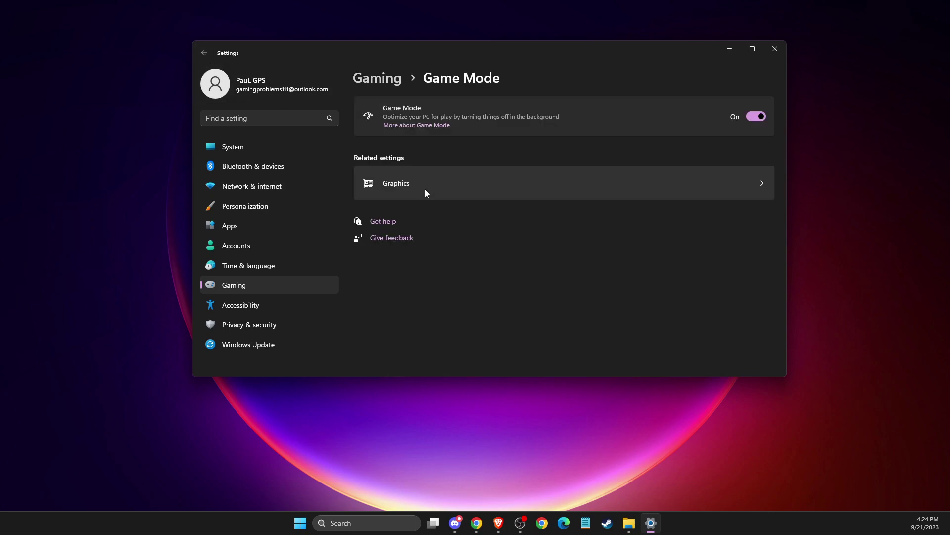
left_click(779, 49)
Step: Open Windows Defender Firewall's allowed apps list and unlock it for editing
left_click(392, 523)
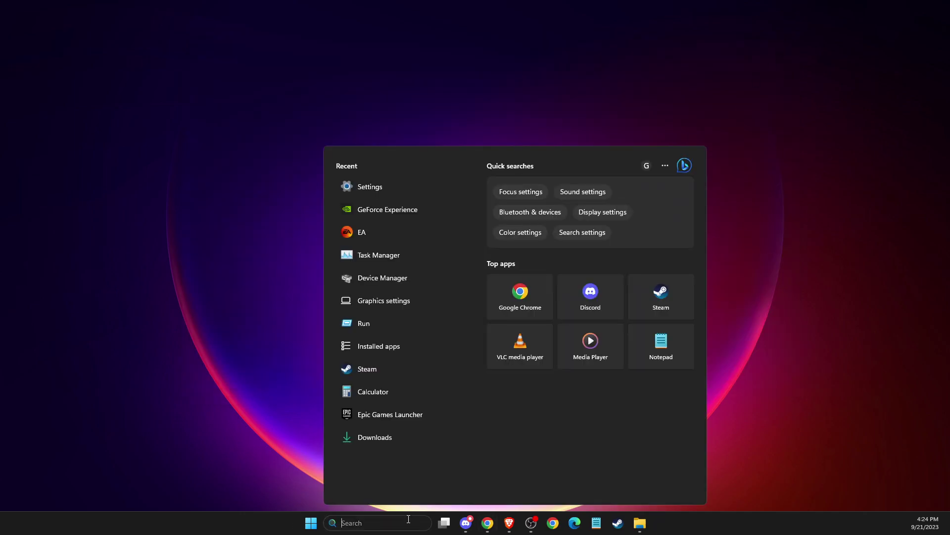
type("window")
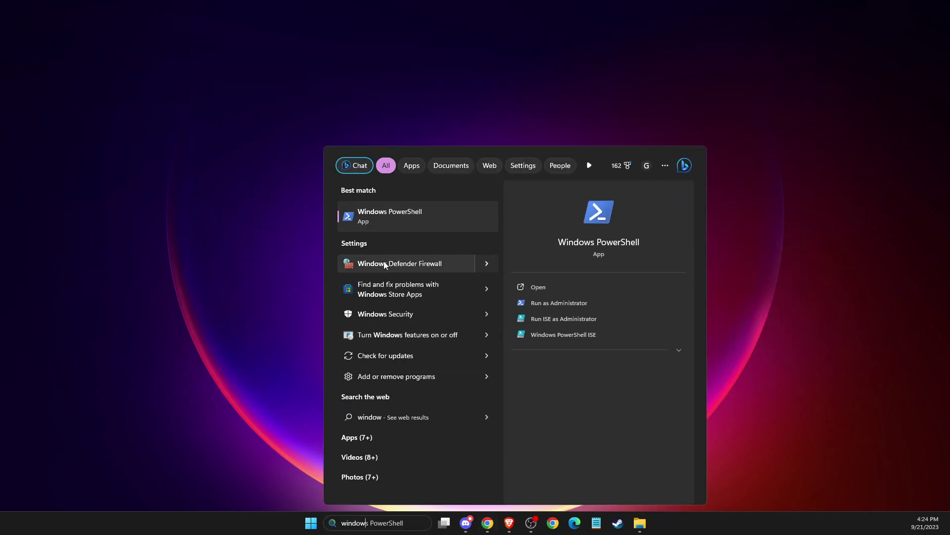
left_click(385, 263)
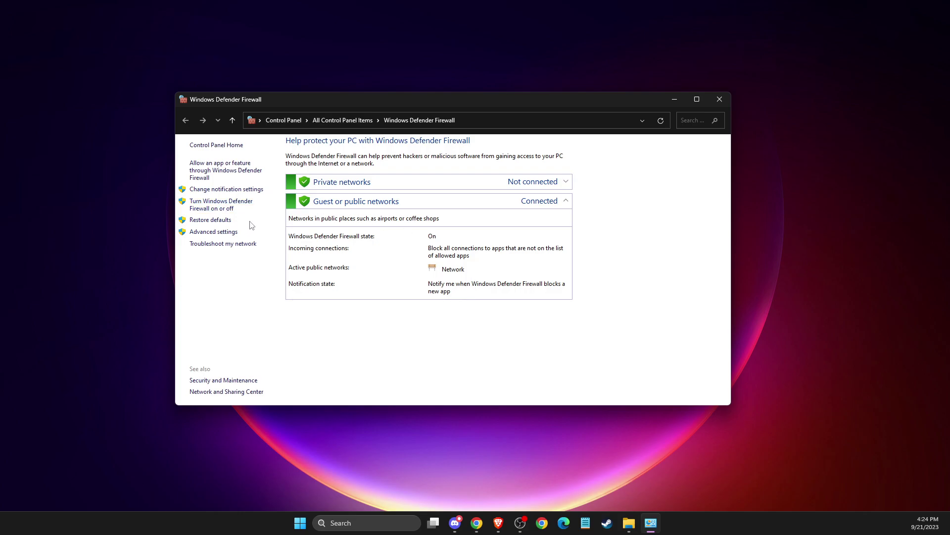
left_click(200, 170)
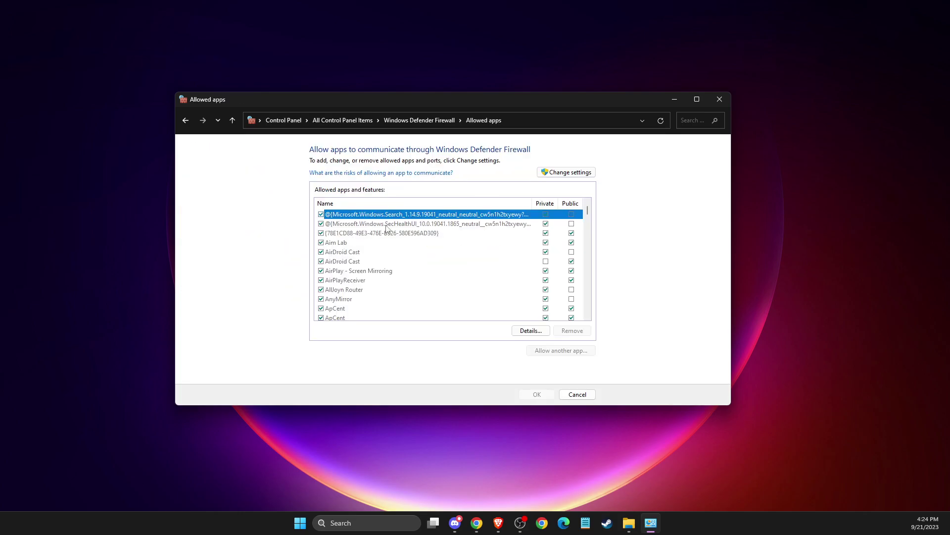
left_click(566, 172)
Step: Locate the FIFA 23 entries allowed on private and public networks, then add another app
key("f")
key("i")
key("Down")
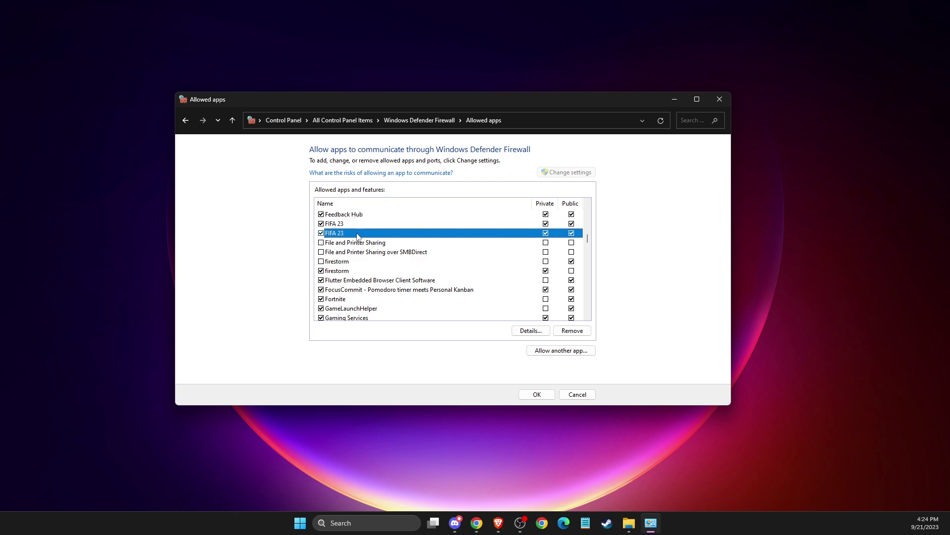
left_click(542, 350)
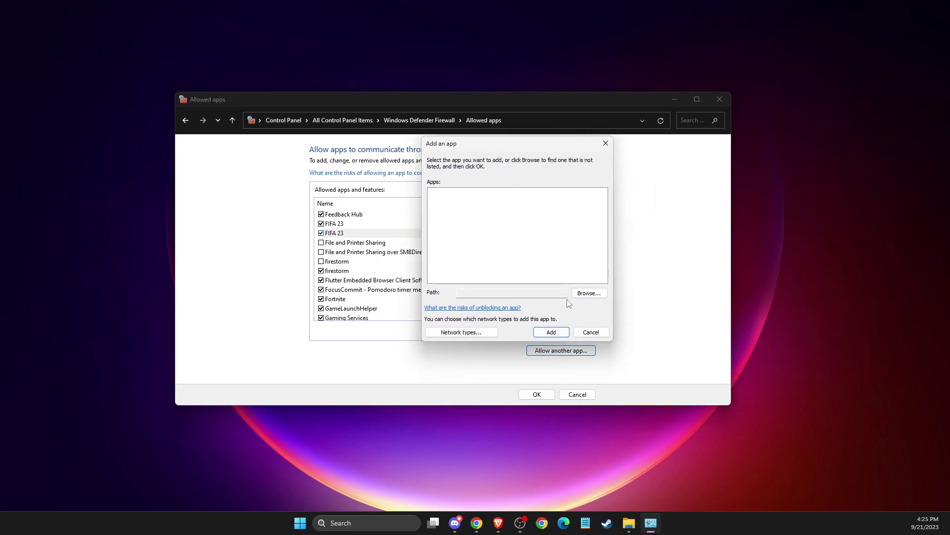
Step: Browse to Program Files > EA Games > FIFA 23 and choose the FIFA23 application
left_click(575, 294)
left_click(609, 178)
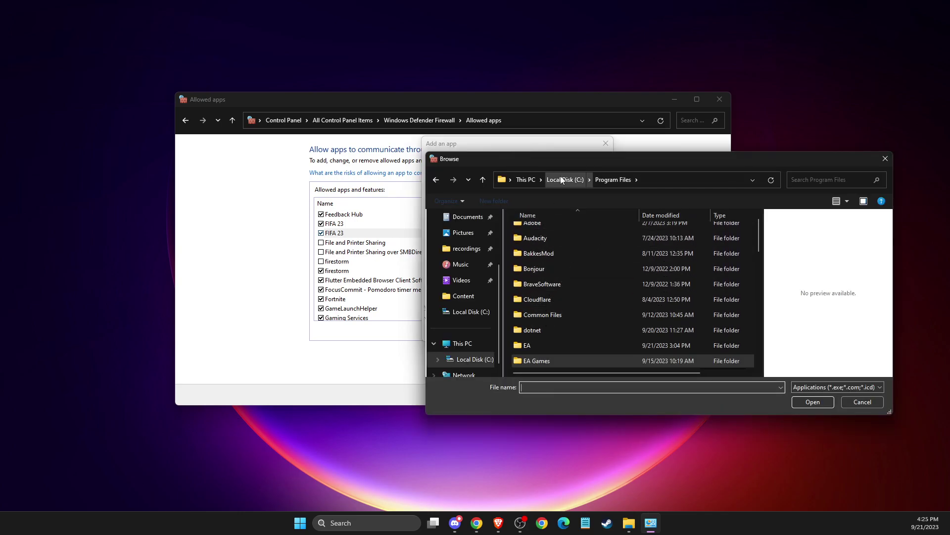
double_click(544, 357)
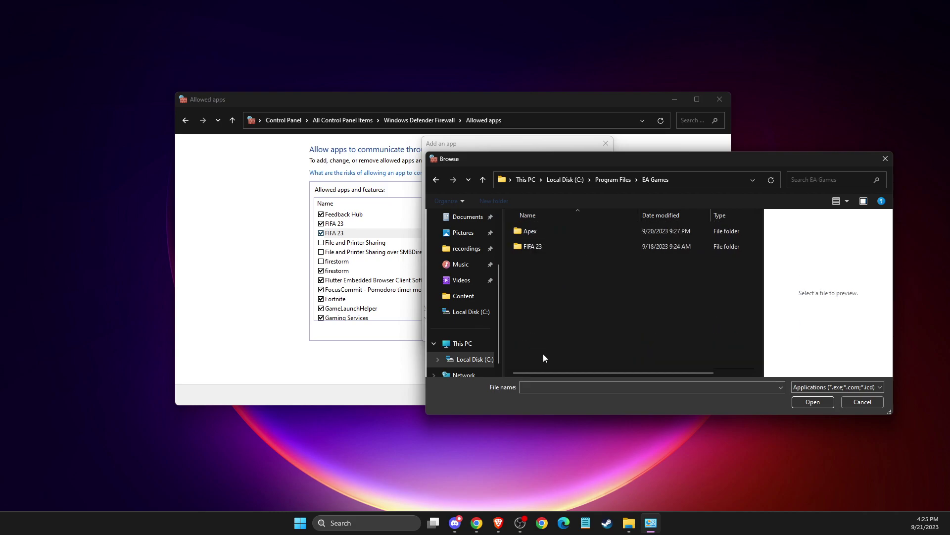
double_click(536, 243)
left_click(535, 344)
scroll(535, 343, "down", 1)
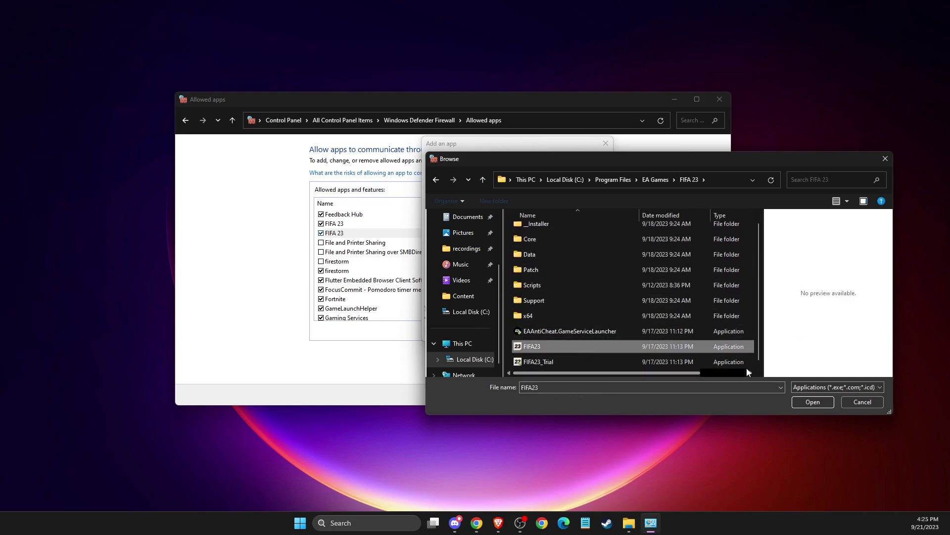
left_click(802, 402)
Step: Add FIFA23, dismiss the already-an-exception message, and close the firewall windows
left_click(551, 332)
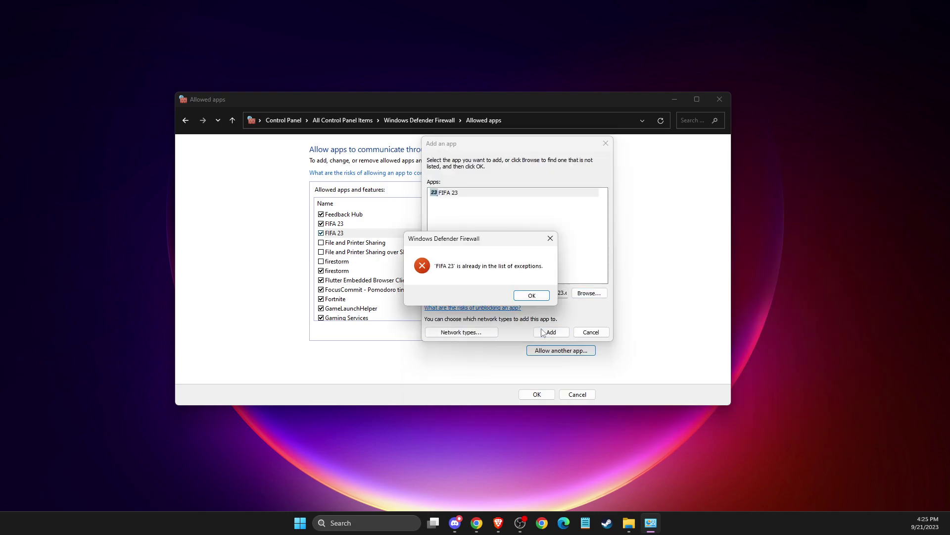
left_click(532, 295)
left_click(604, 144)
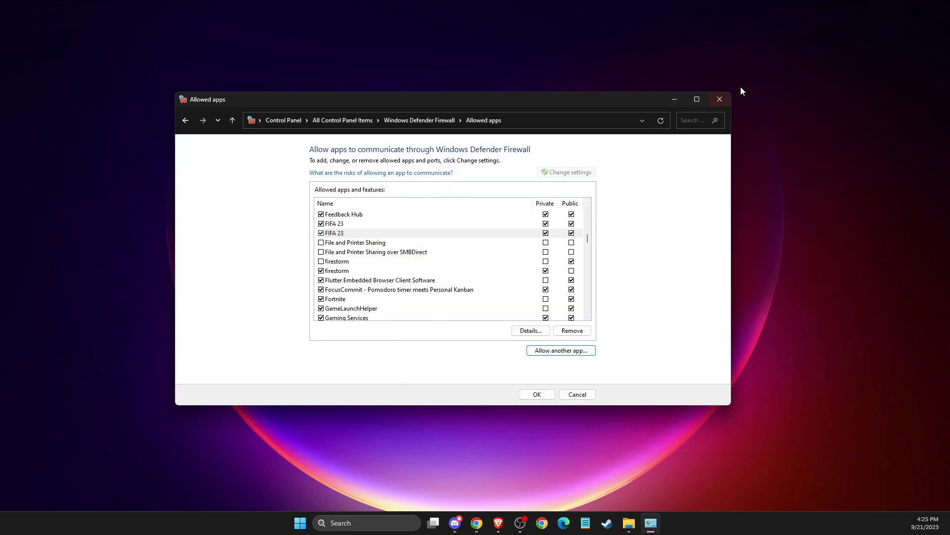
left_click(720, 100)
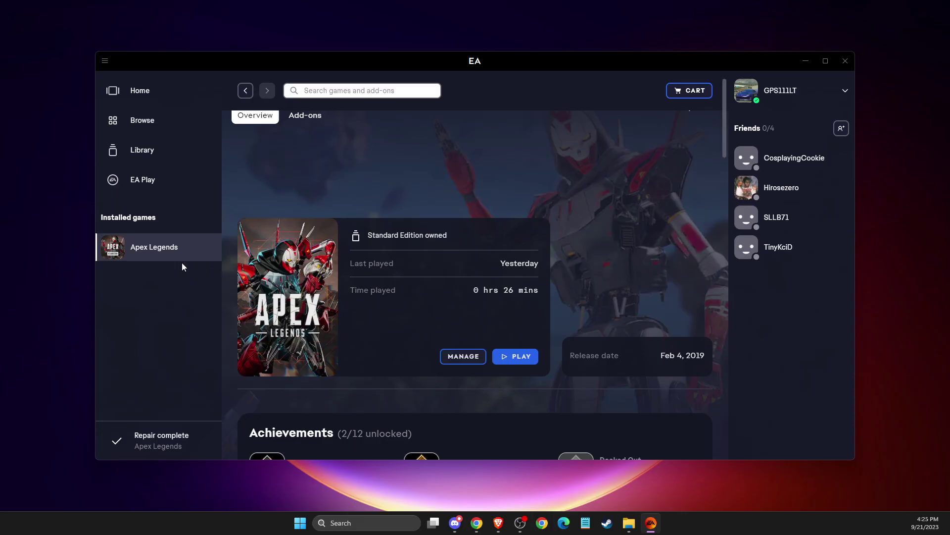
mouse_move(154, 246)
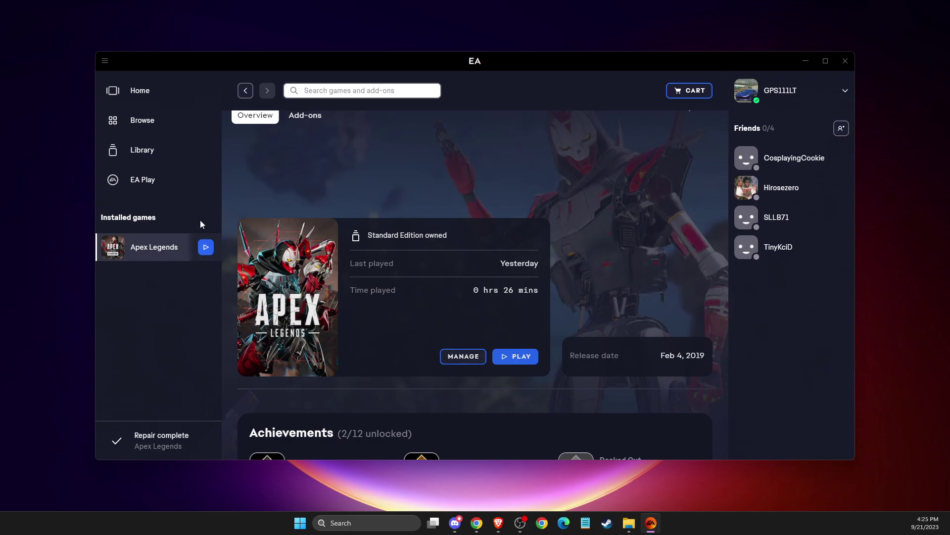
Step: Repair Apex Legends via Manage until Repair complete shows, then reopen its Manage options
left_click(479, 359)
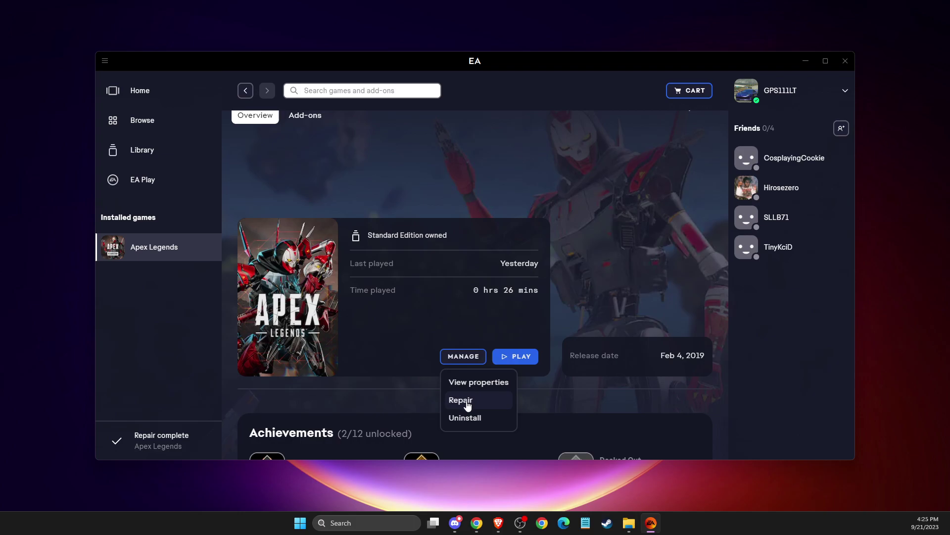
left_click(424, 355)
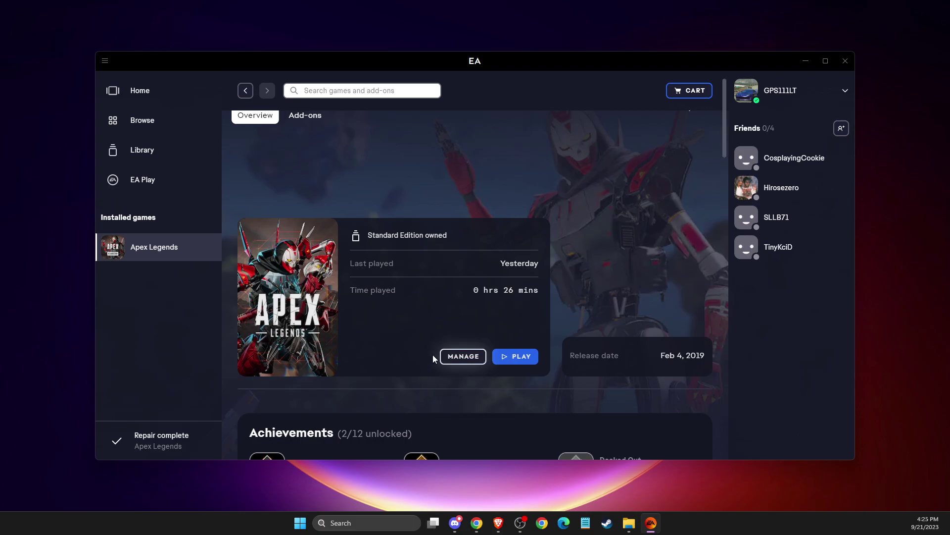
left_click(467, 357)
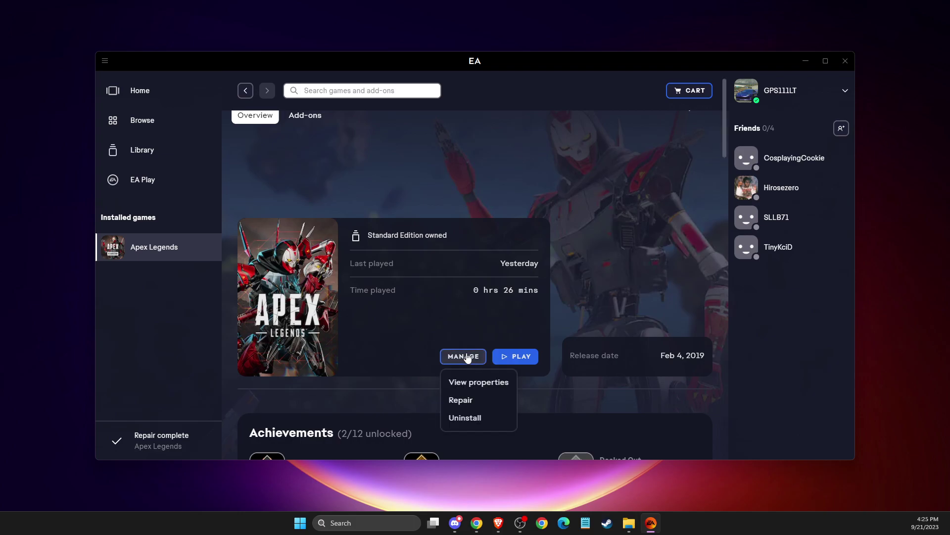
Step: Set Apex Legends' advanced launch options to '-windowed -noborder' and close Properties
left_click(463, 382)
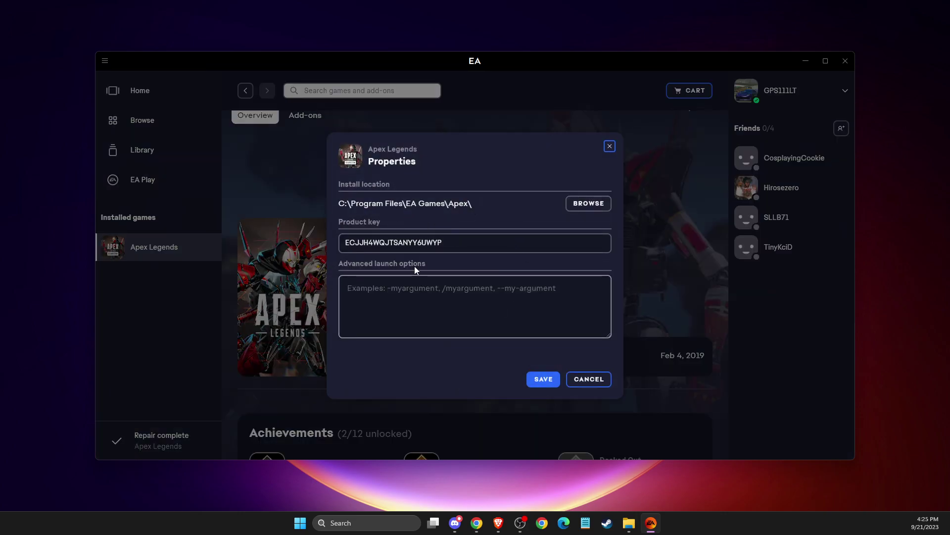
left_click(381, 292)
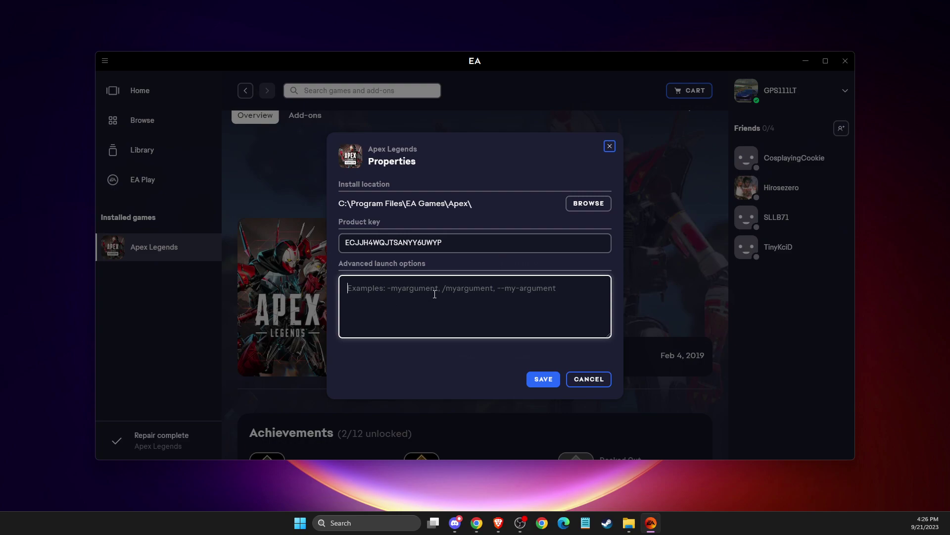
type("-window")
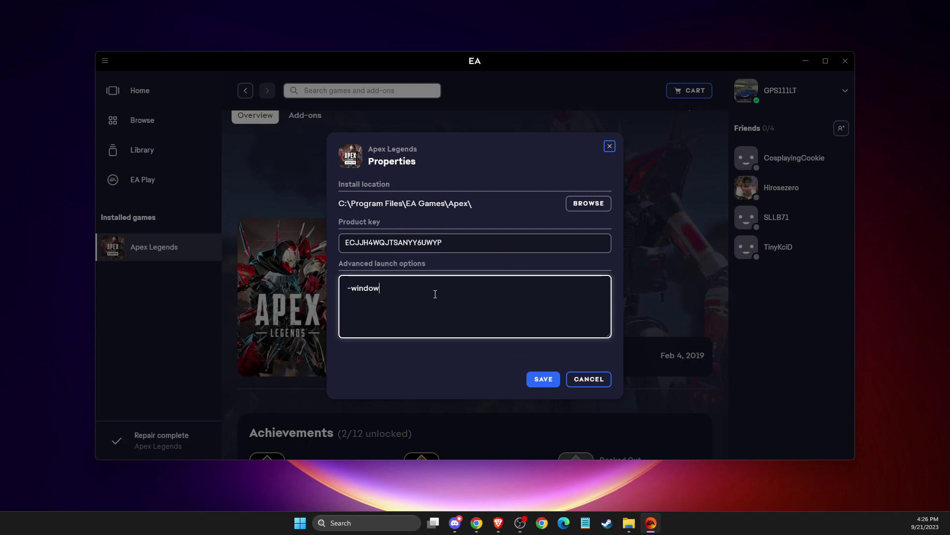
type("ed -")
type("noborder")
left_click(585, 379)
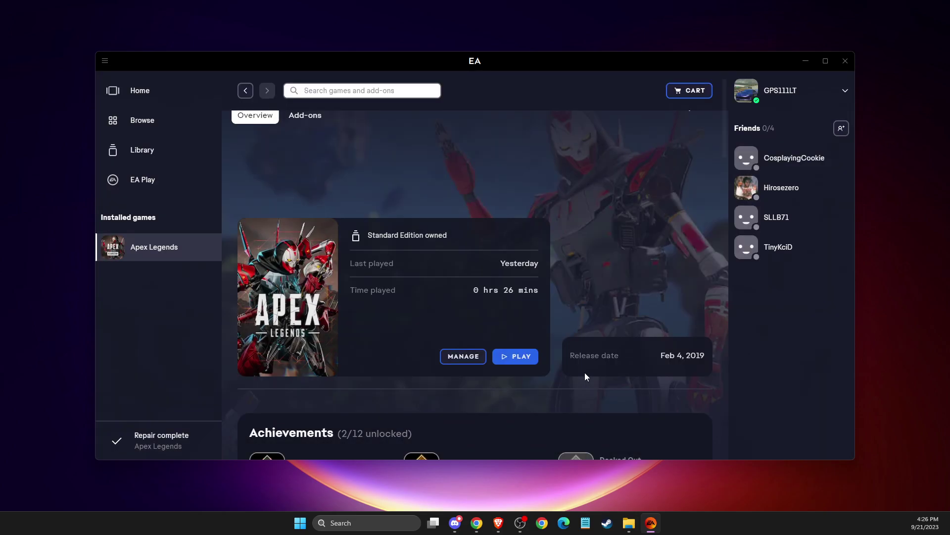
Step: Close the EA app and open the Windows Graphics settings page
left_click(846, 61)
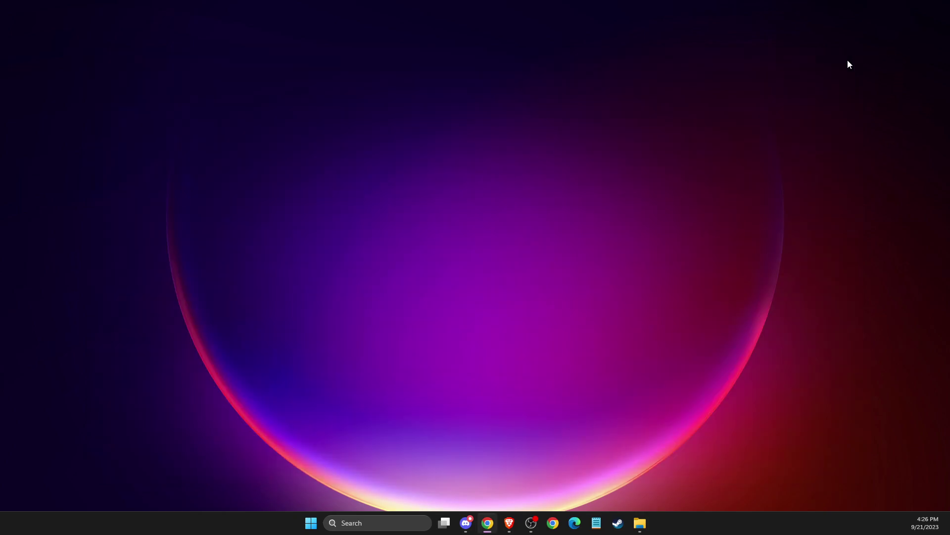
left_click(380, 523)
type("graphics settings")
left_click(365, 212)
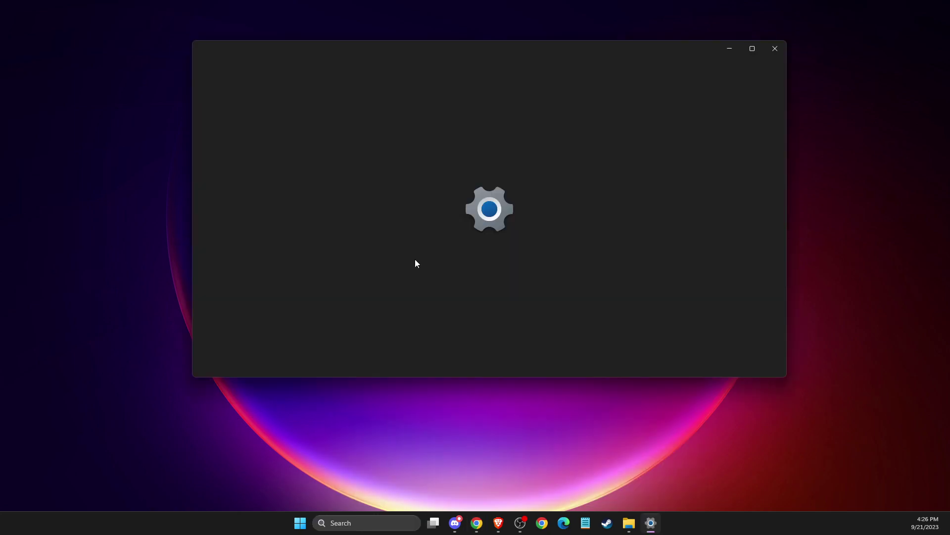
Step: Confirm FIFA 23's graphics preference is High performance and expand the second FIFA 23 entry
scroll(414, 242, "down", 2)
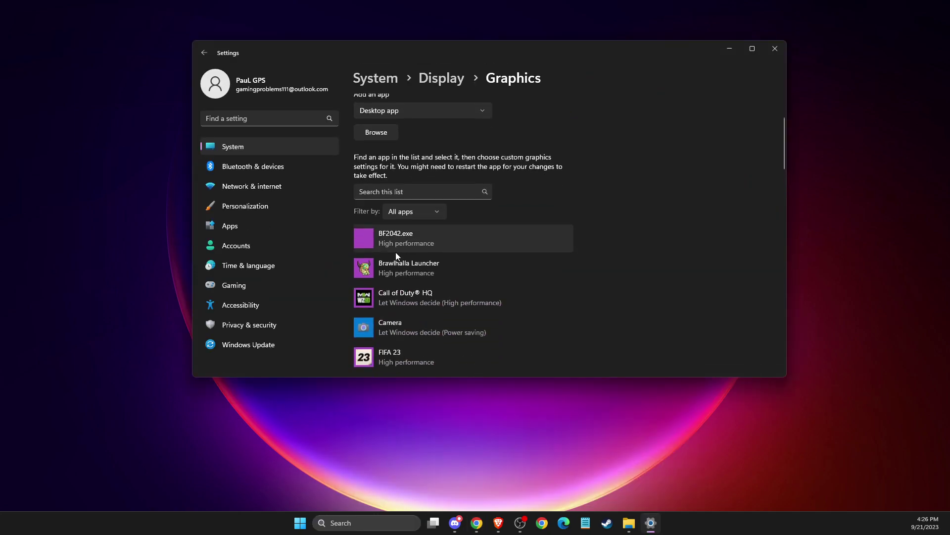
scroll(396, 252, "down", 3)
left_click(396, 237)
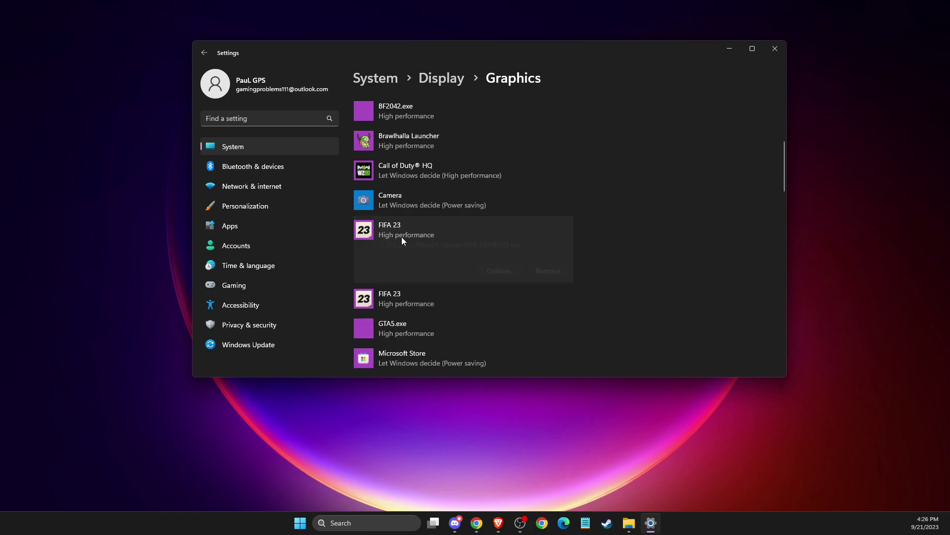
left_click(494, 272)
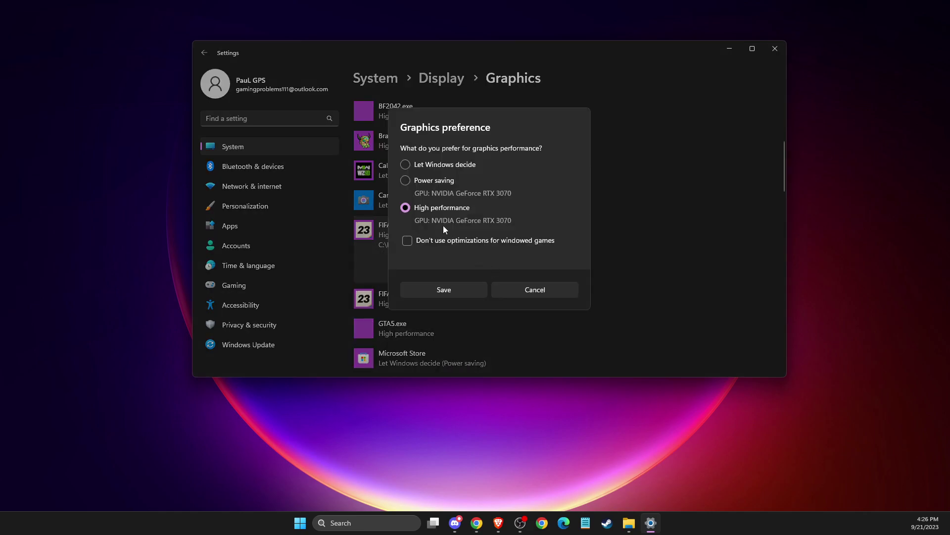
left_click(544, 295)
left_click(392, 302)
scroll(436, 272, "up", 3)
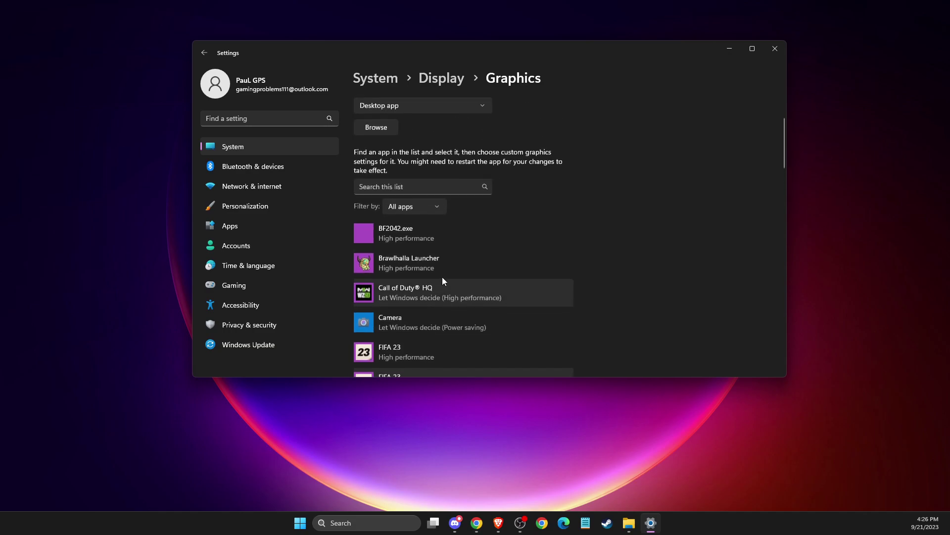
scroll(441, 282, "up", 2)
scroll(438, 287, "down", 3)
scroll(434, 282, "up", 3)
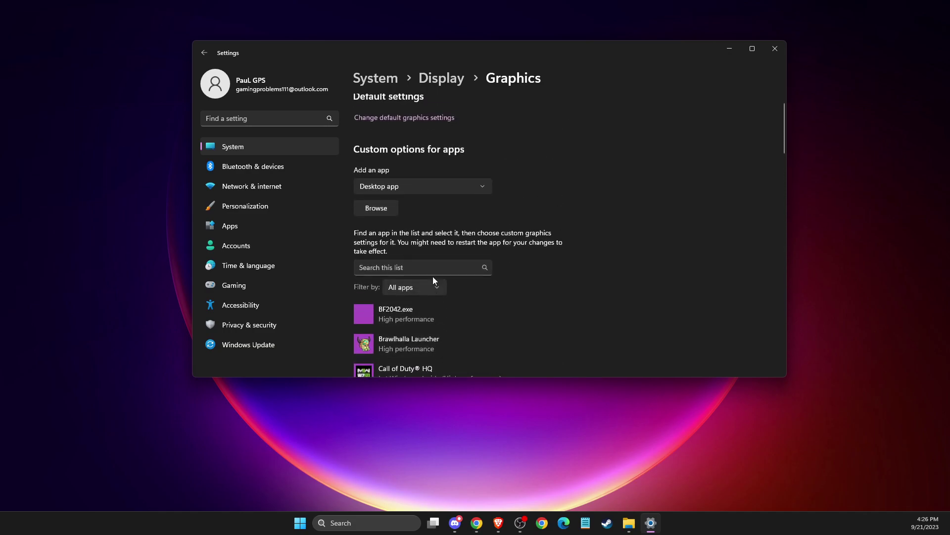
Step: Add FIFA23_Trial to the graphics apps list and save it as High performance
left_click(375, 217)
left_click(347, 240)
scroll(348, 239, "down", 1)
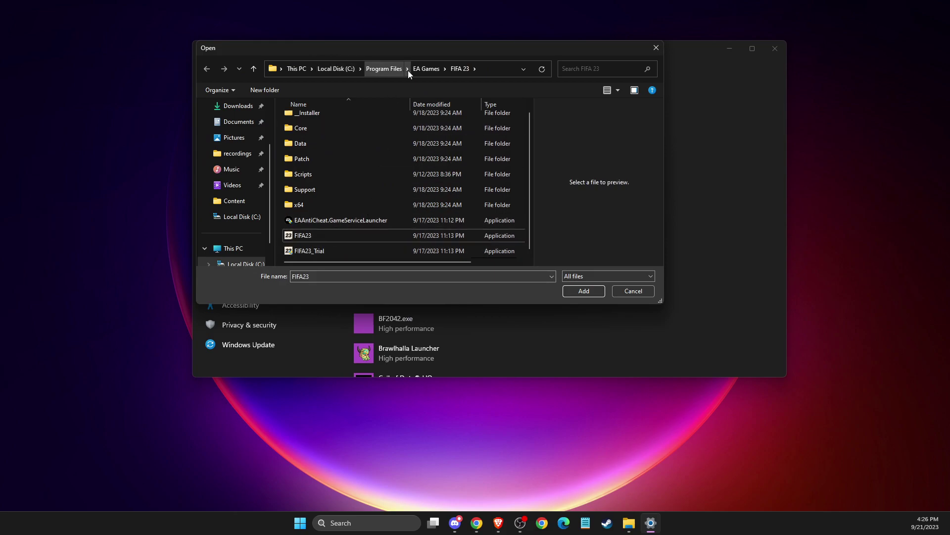
left_click(311, 249)
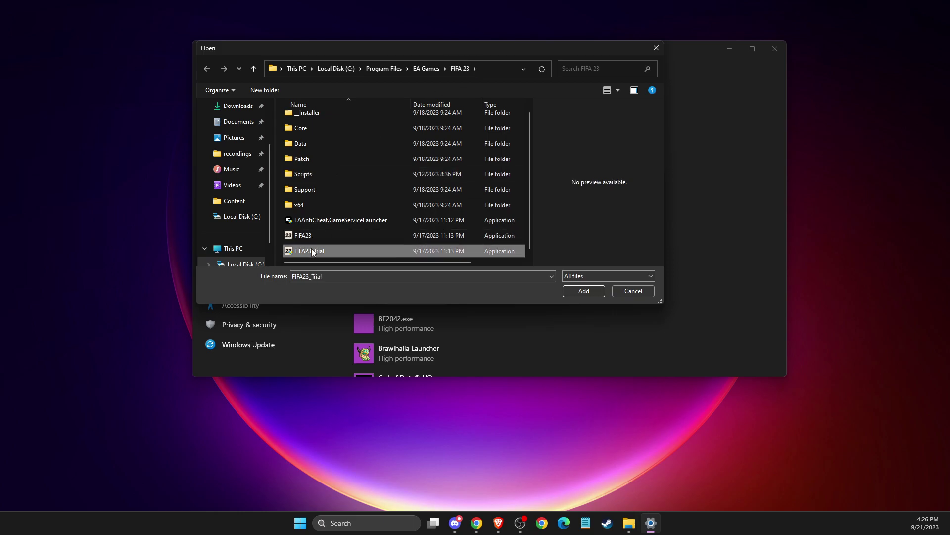
left_click(579, 287)
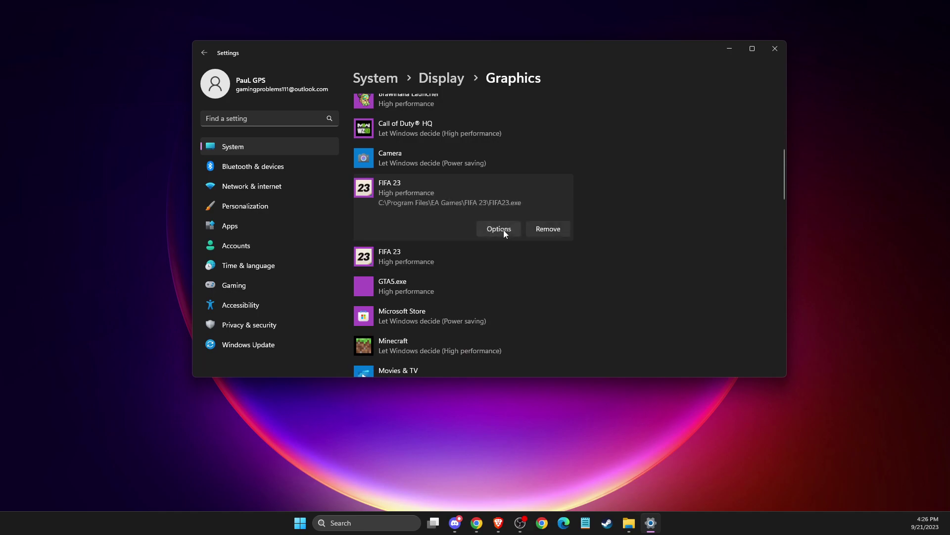
left_click(500, 225)
left_click(483, 286)
Step: Close Settings and open Task Manager, scrolling down to the EA process
left_click(776, 49)
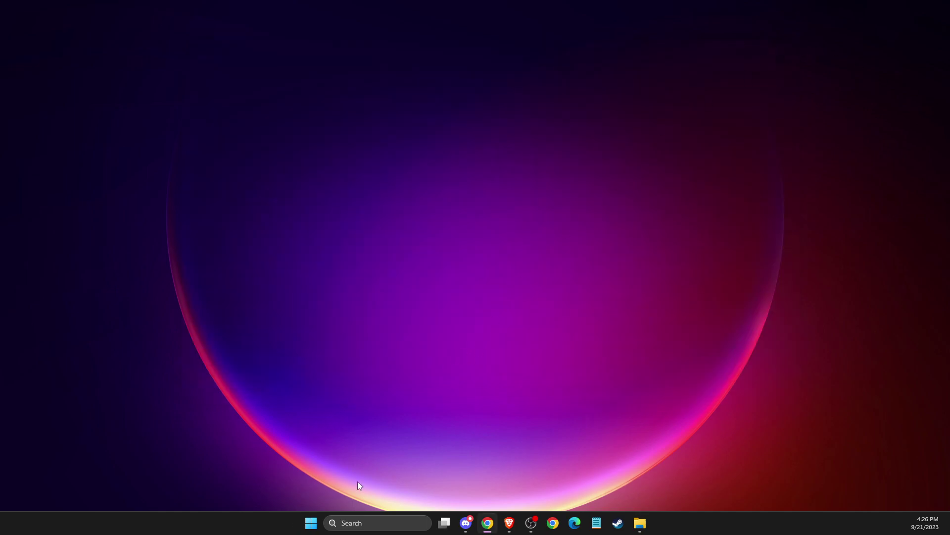
left_click(367, 515)
type("task manager")
left_click(396, 222)
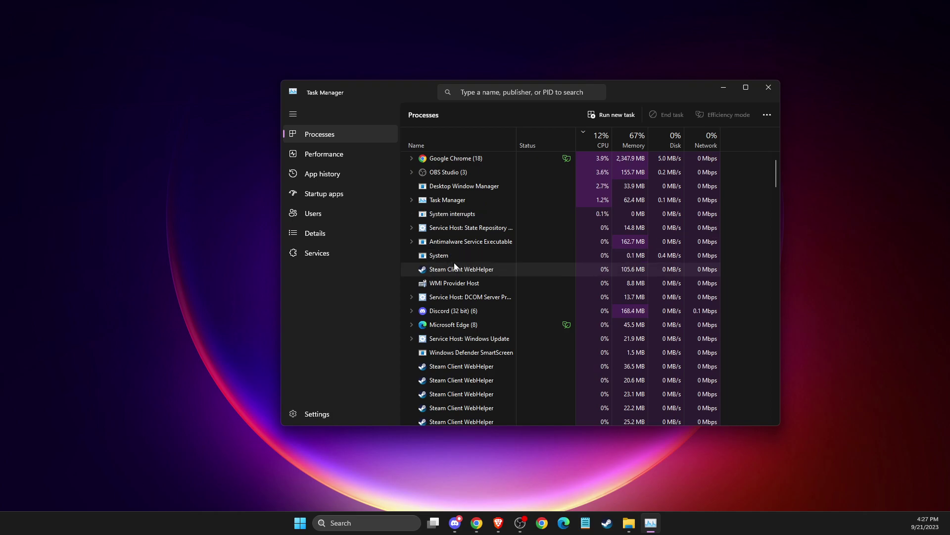
scroll(455, 267, "down", 1)
scroll(456, 266, "down", 3)
scroll(456, 266, "down", 2)
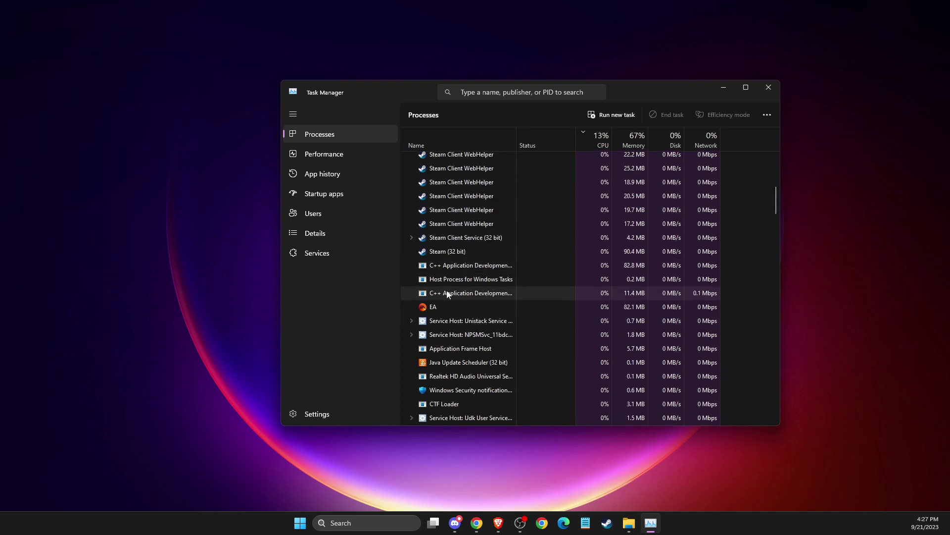
Step: Set EADesktop.exe to High priority in the Details list, then close Task Manager
left_click(438, 304)
right_click(440, 308)
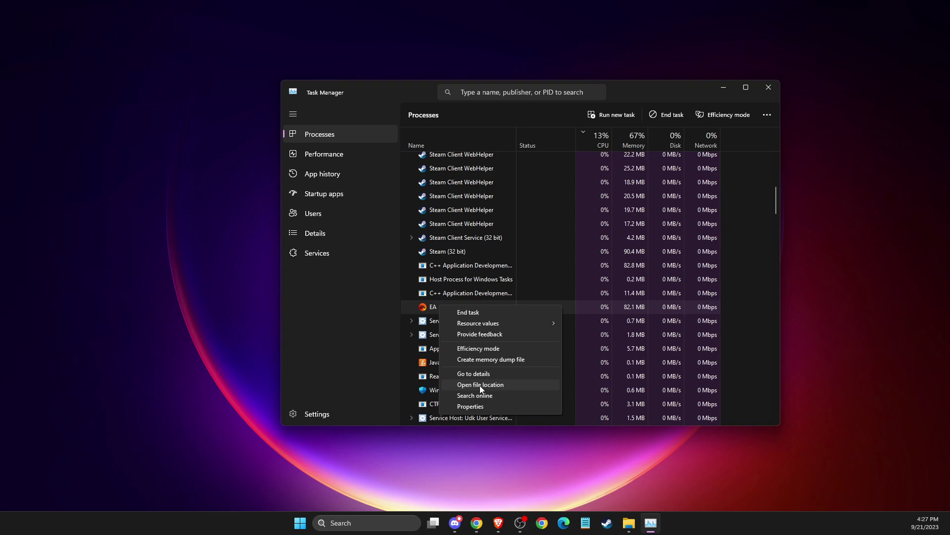
left_click(474, 374)
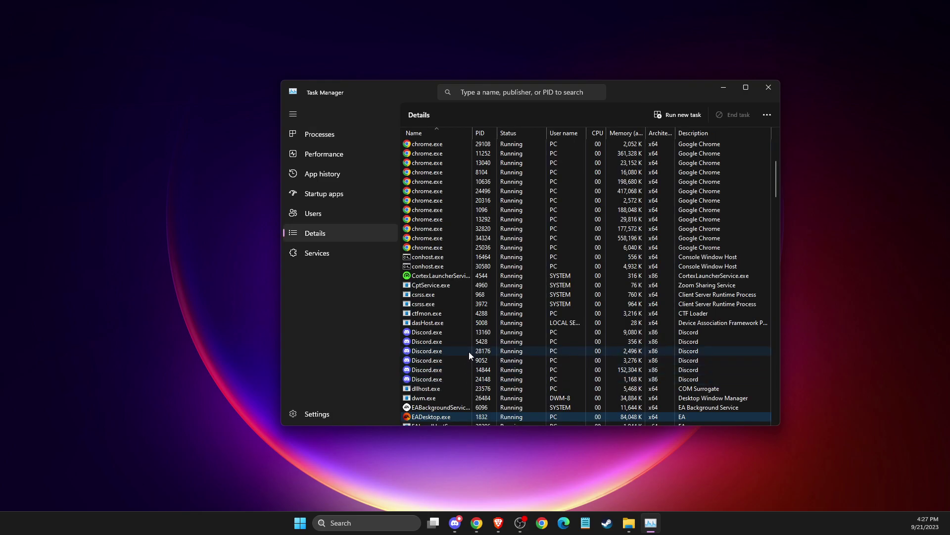
right_click(420, 419)
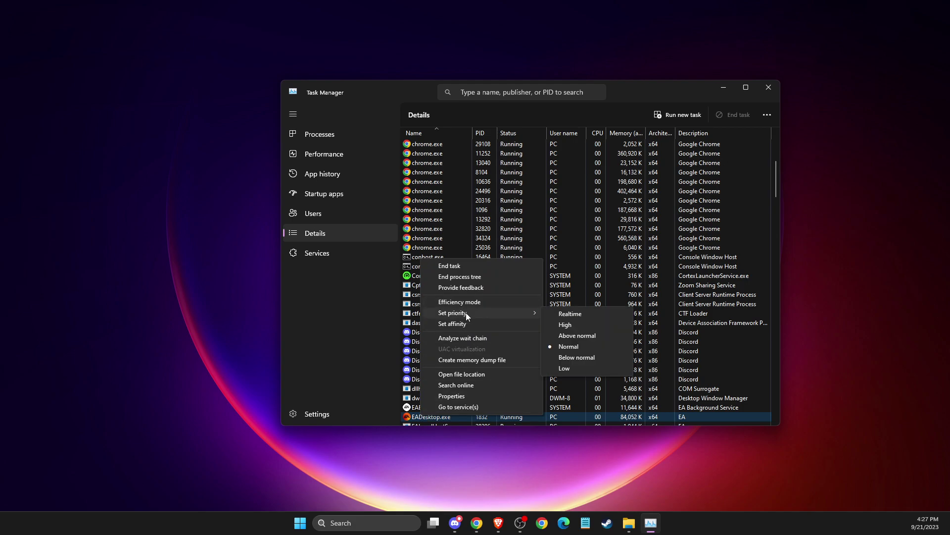
mouse_move(453, 313)
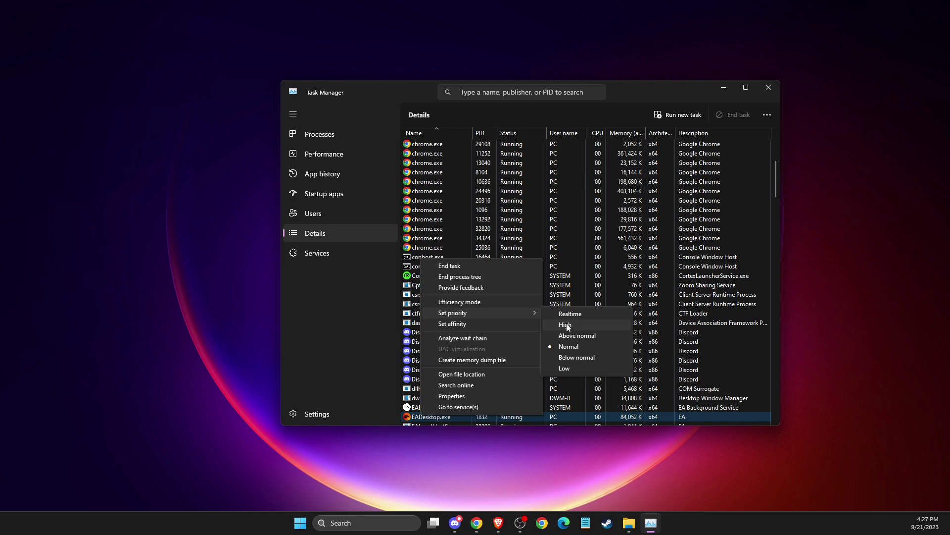
left_click(305, 333)
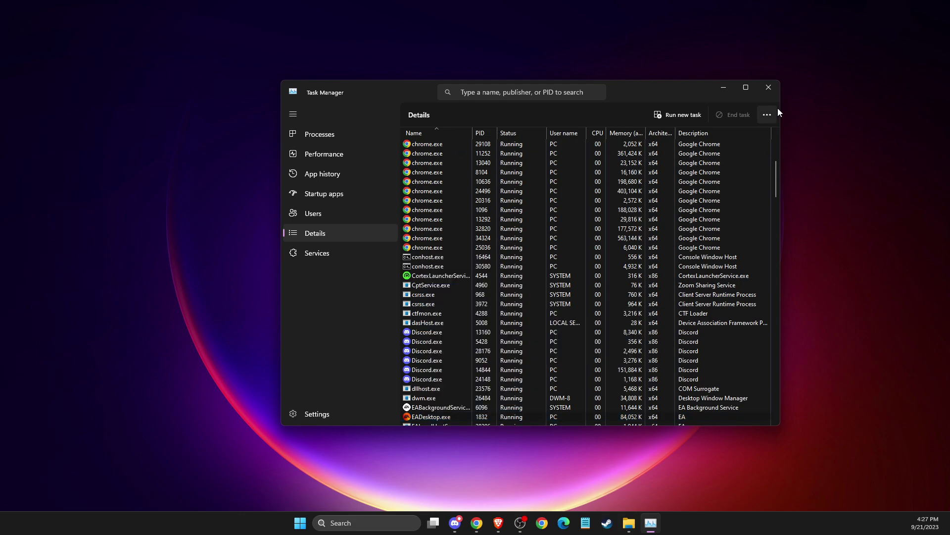
left_click(768, 87)
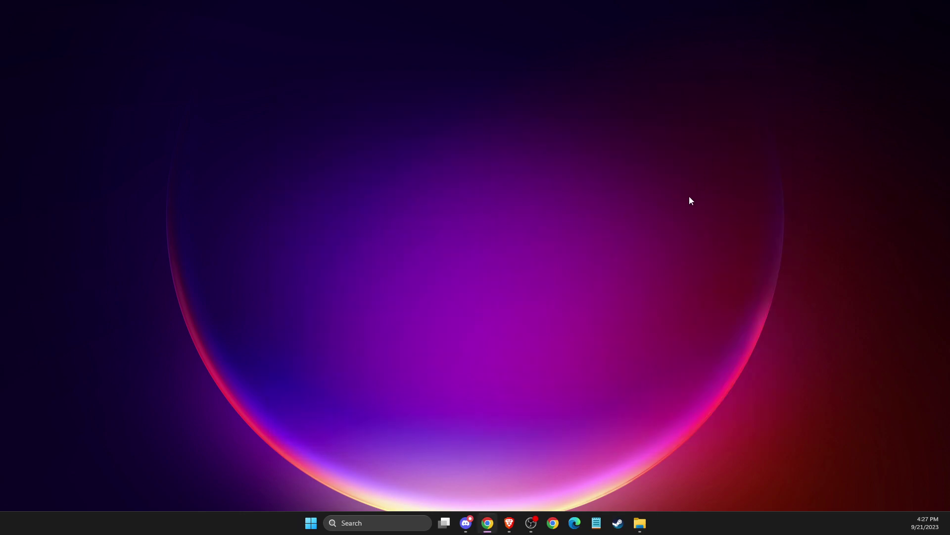